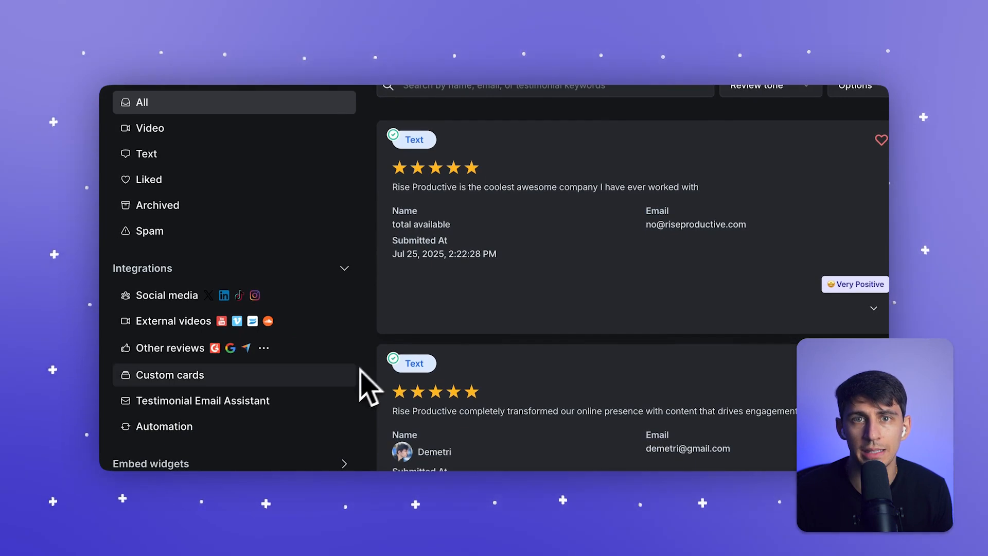
Open the space's Automation integrations and copy its API key.
click(287, 431)
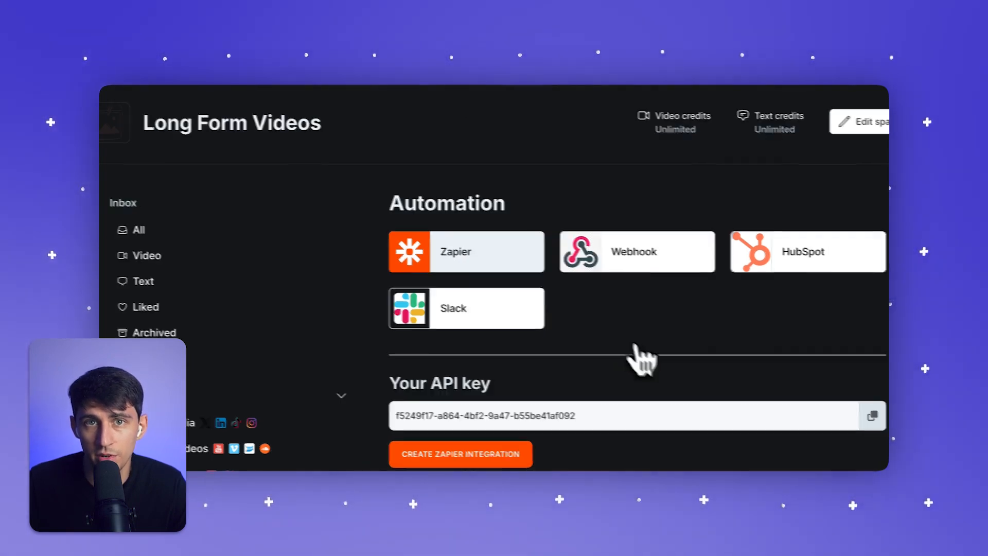
click(876, 416)
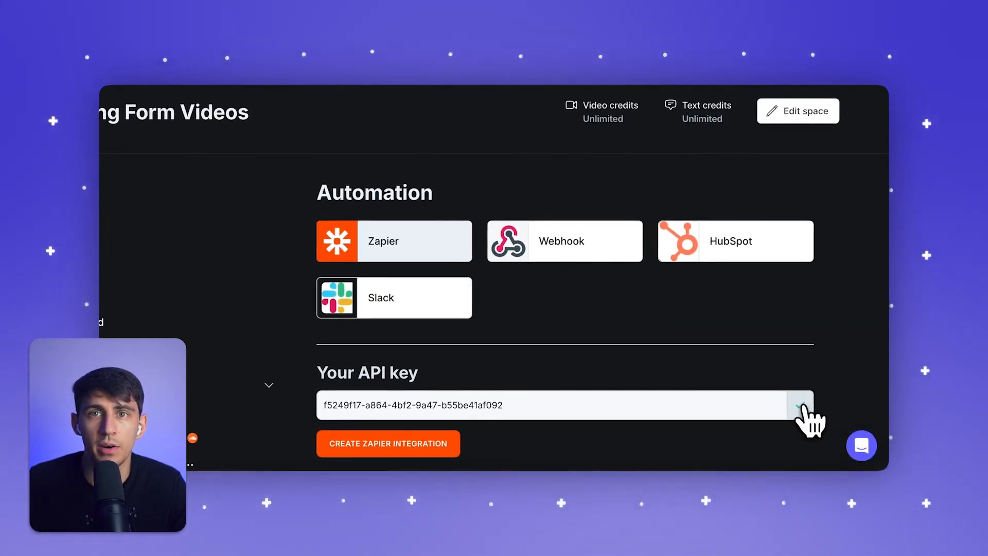
Search the Zapier app connections for "levi" and choose Levity as the app to connect with Testimonial.
scroll(810, 419, down, 6)
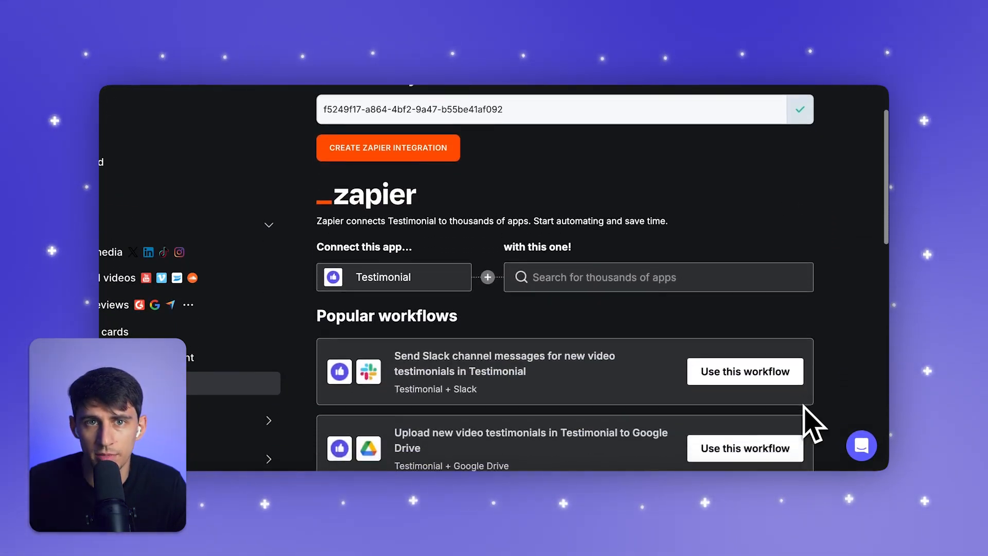
click(663, 293)
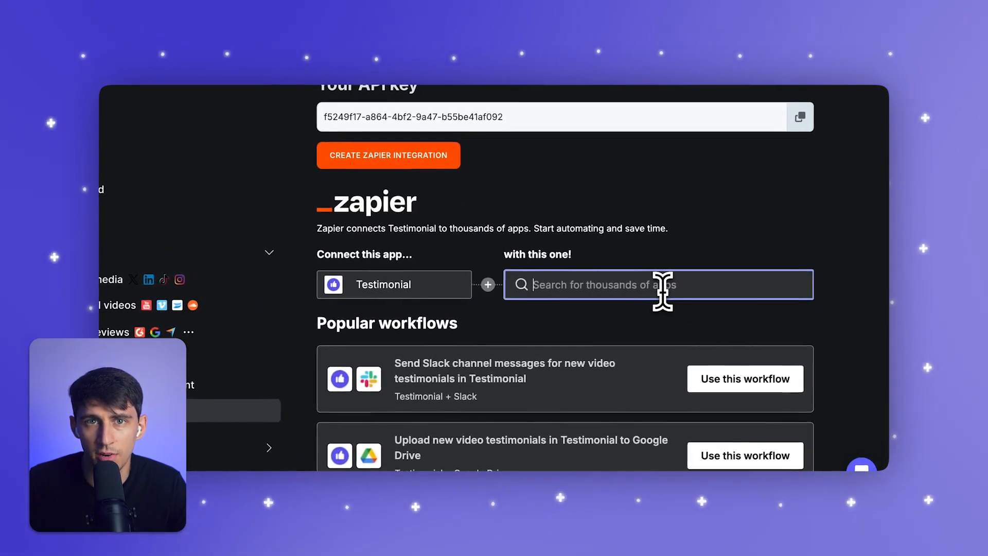
text(levi)
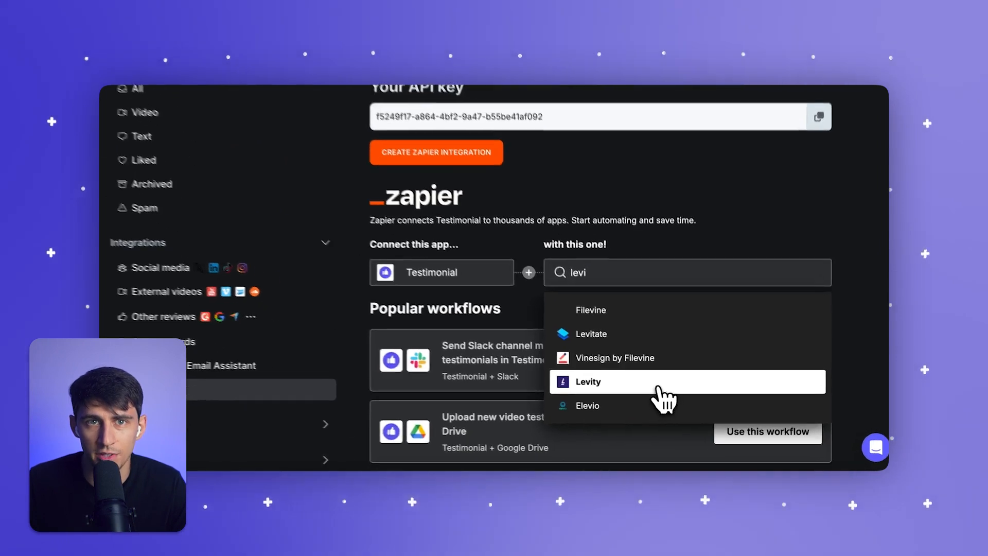
click(660, 387)
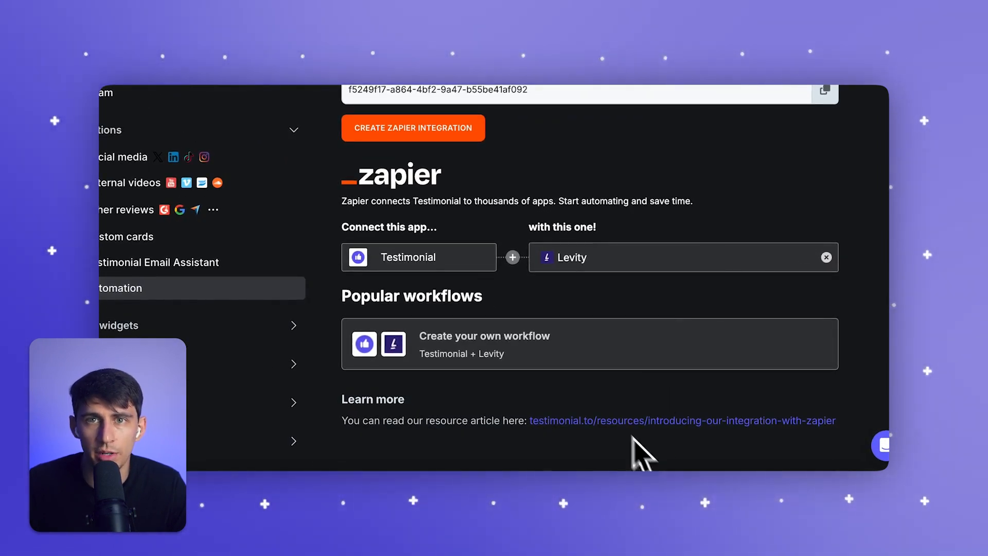
Start a custom Testimonial + Levity workflow and log in to Zapier with the account password.
click(549, 361)
click(607, 402)
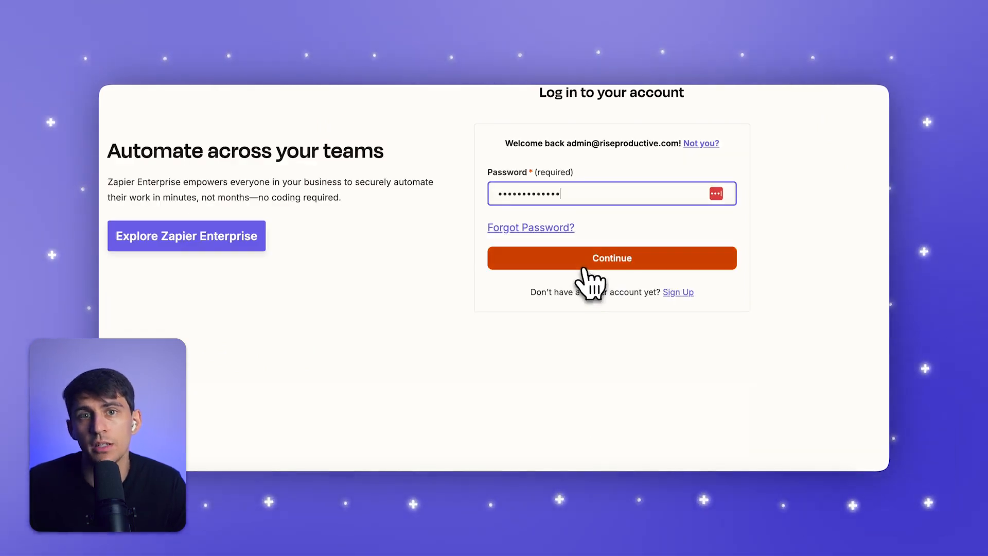
click(585, 268)
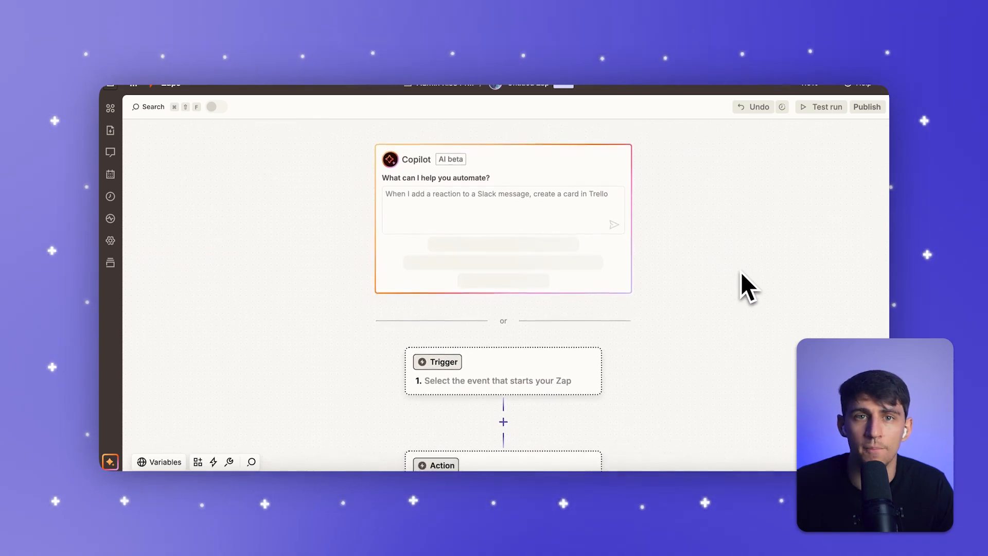
Search the trigger apps for "testimo" and set Testimonial as the Zap's trigger app.
scroll(740, 272, down, 2)
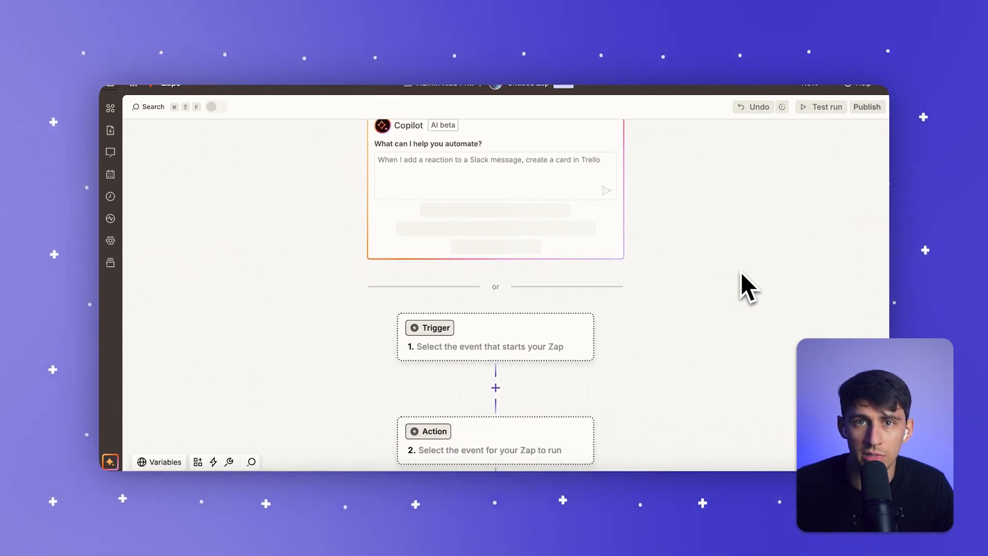
scroll(740, 272, down, 2)
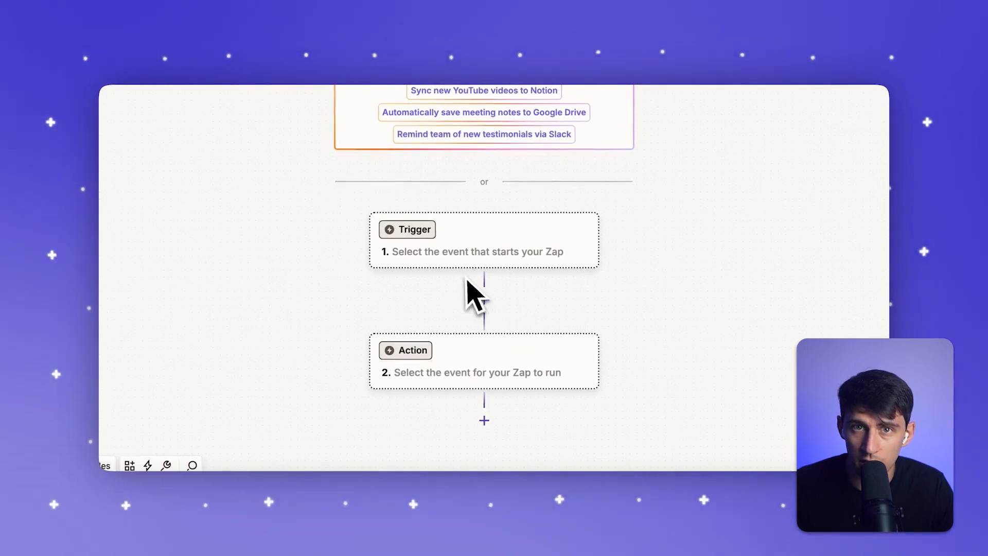
click(415, 232)
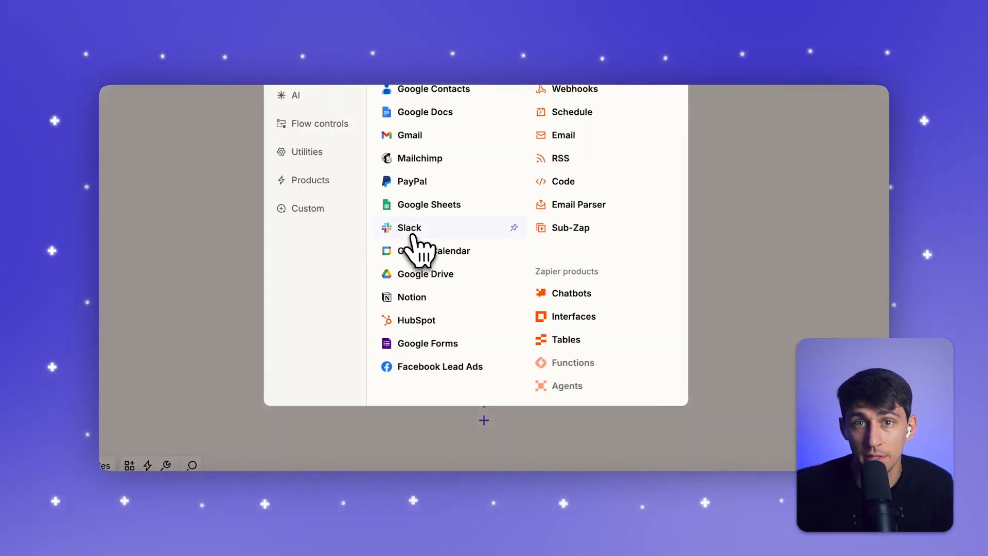
text(tes)
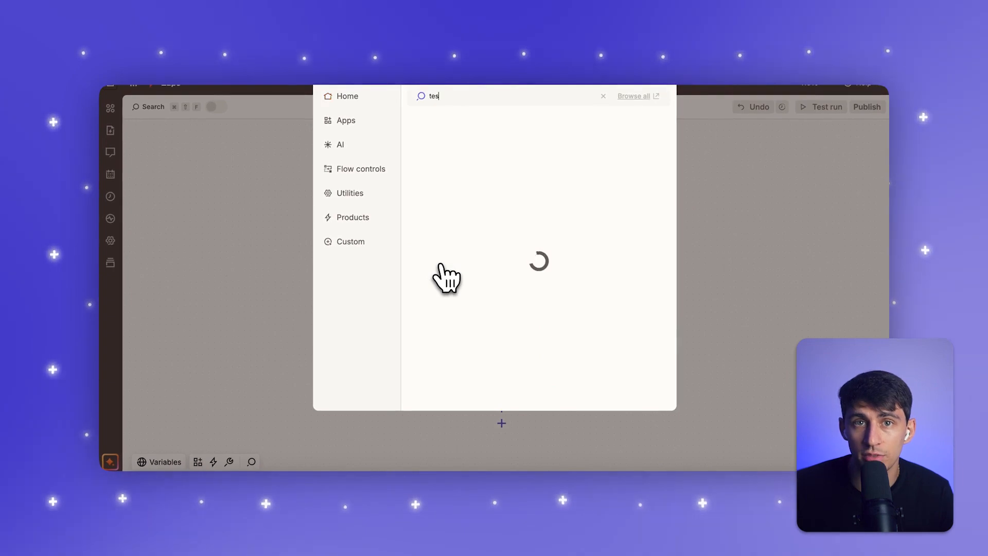
text(timo)
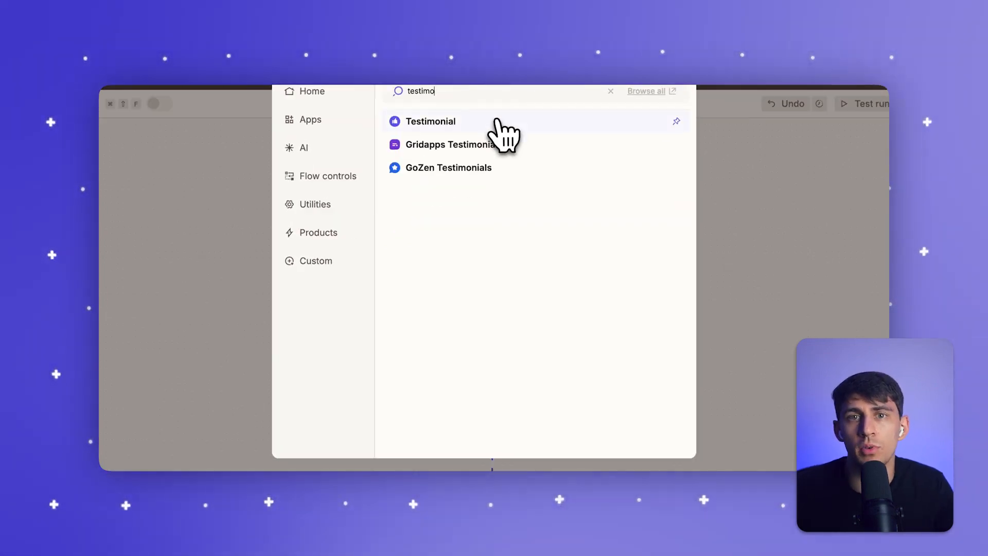
click(497, 122)
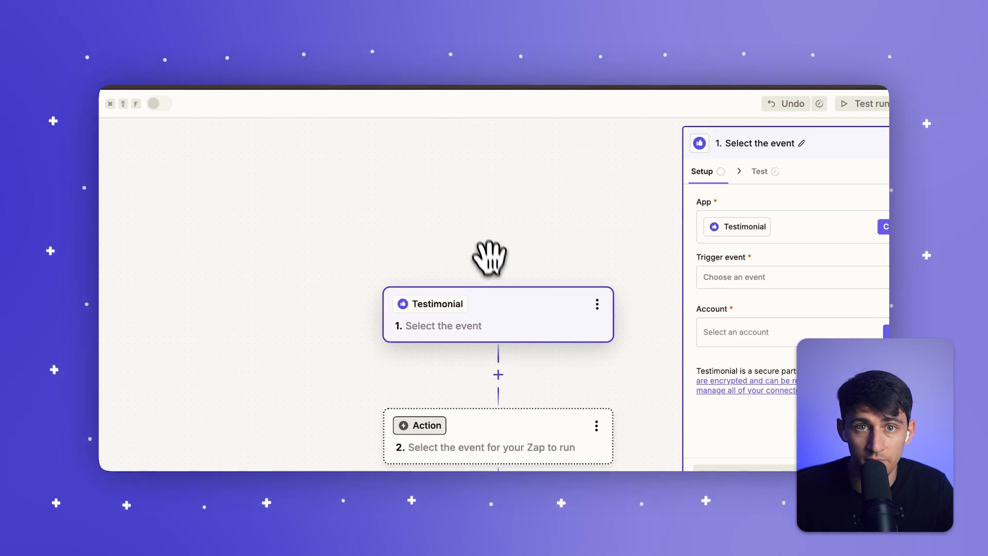
Set the Testimonial trigger event to New Testimonial.
drag(502, 269, 493, 230)
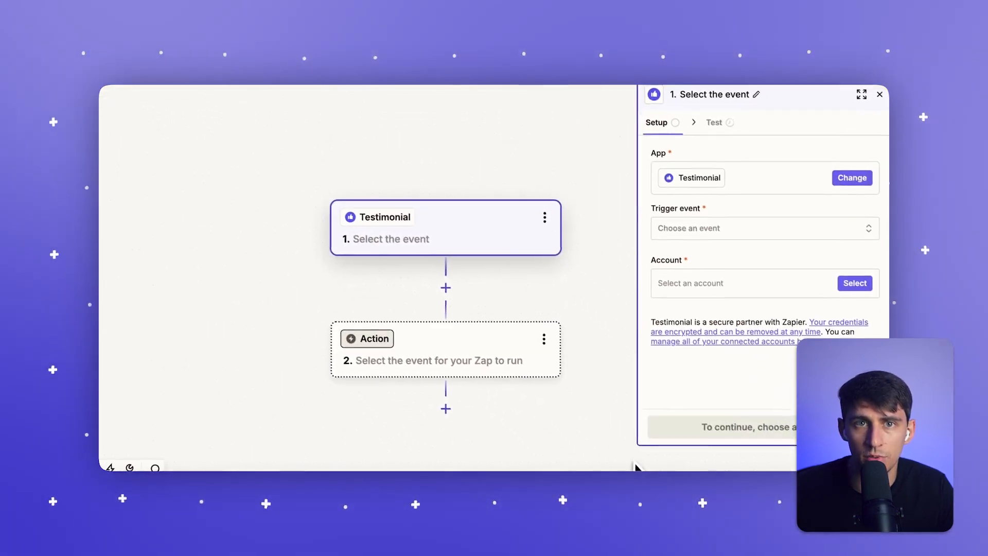
click(716, 230)
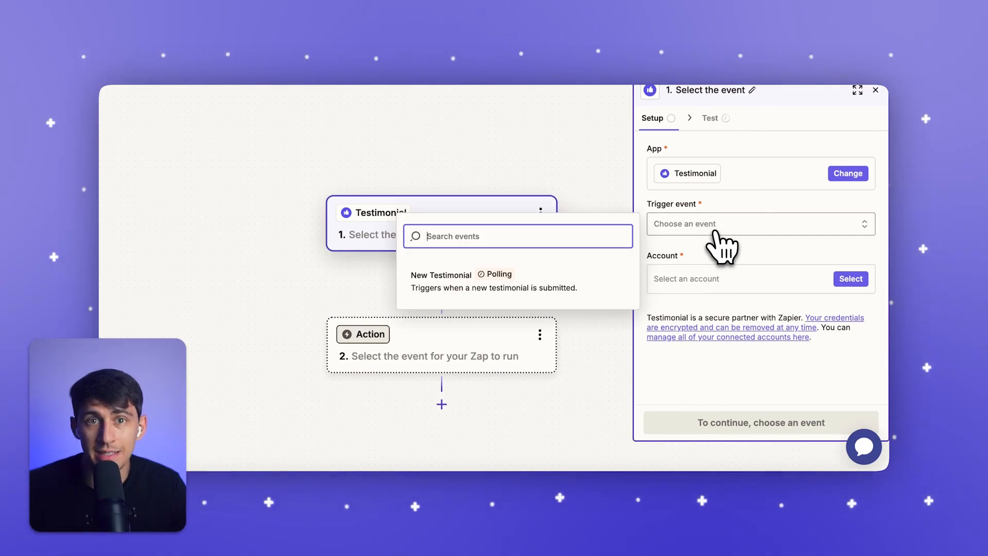
click(538, 298)
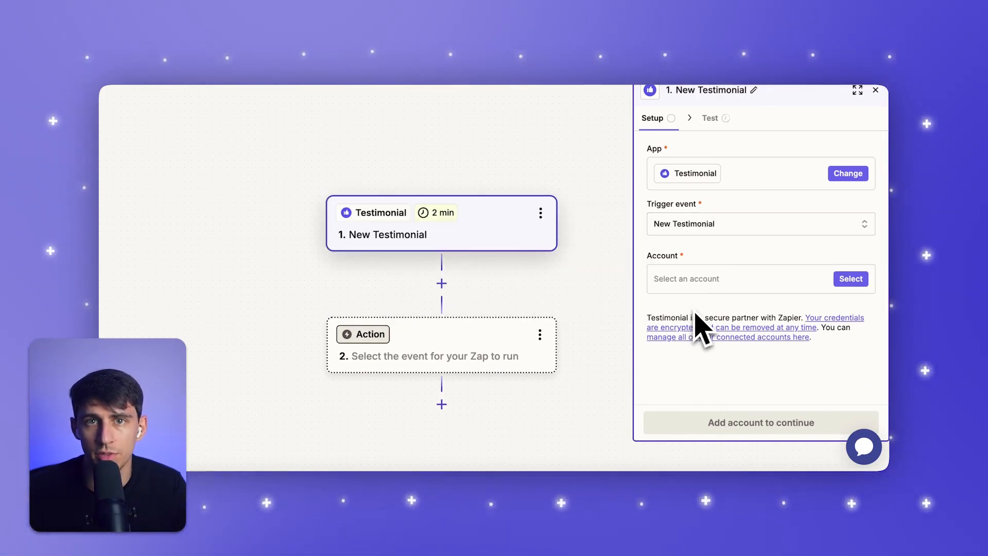
Connect the Testimonial account to the trigger by pasting the API key, authorizing Zapier's access and continuing to the trigger's configuration.
click(843, 281)
click(519, 324)
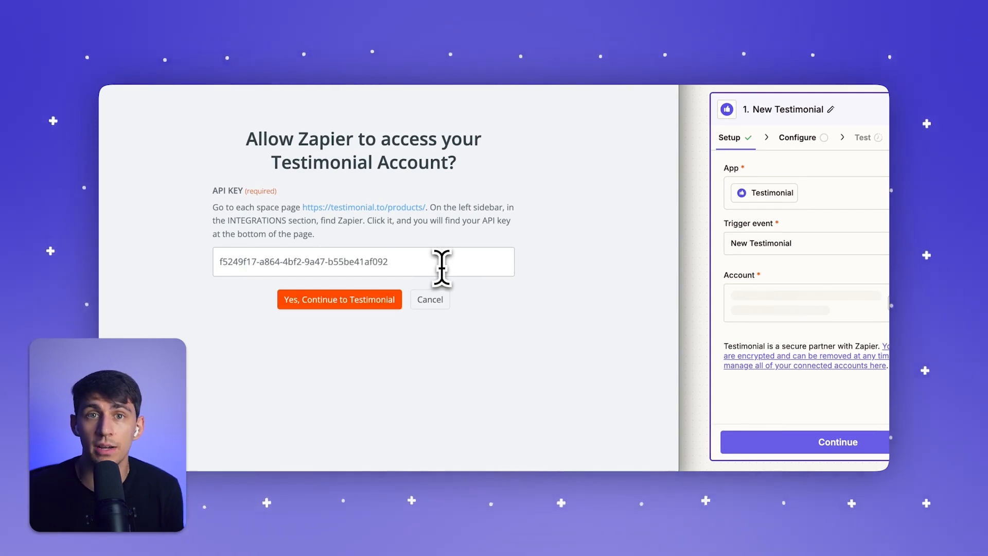
click(389, 300)
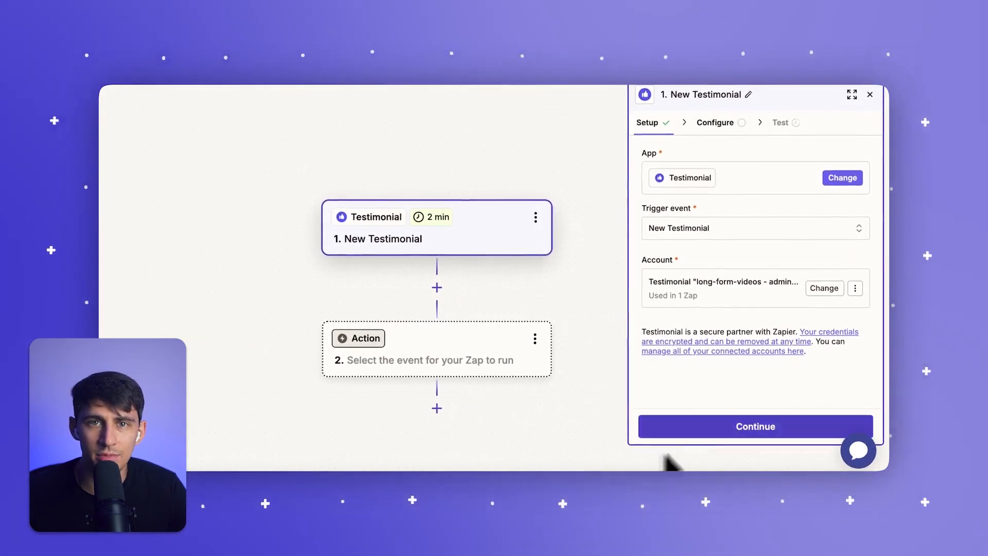
click(727, 427)
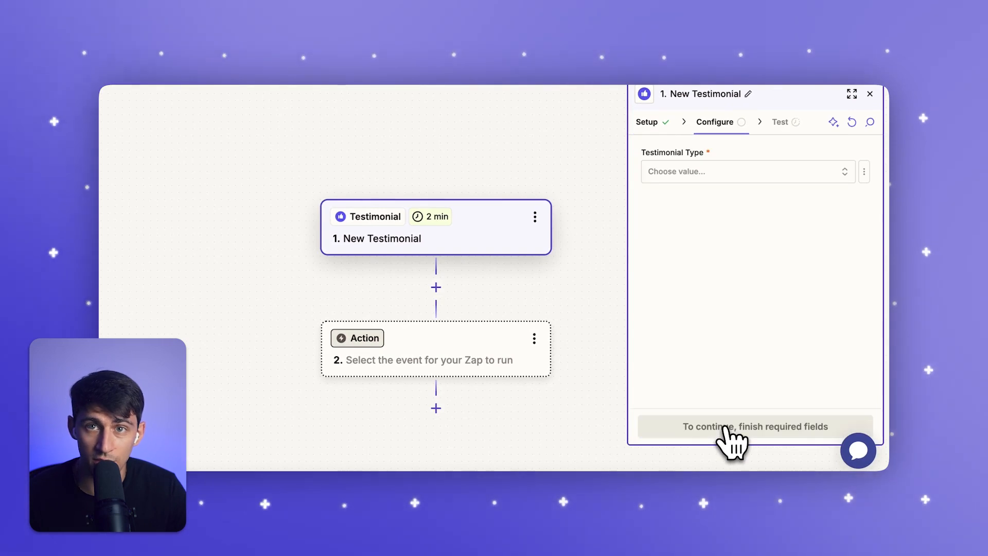
Set the trigger's Testimonial Type to text and continue to its test stage.
click(731, 175)
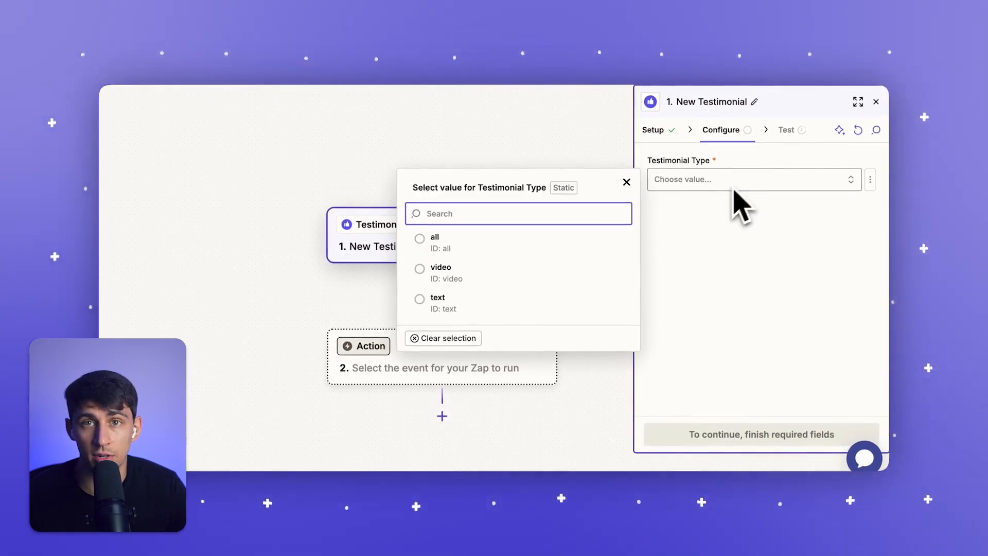
click(547, 309)
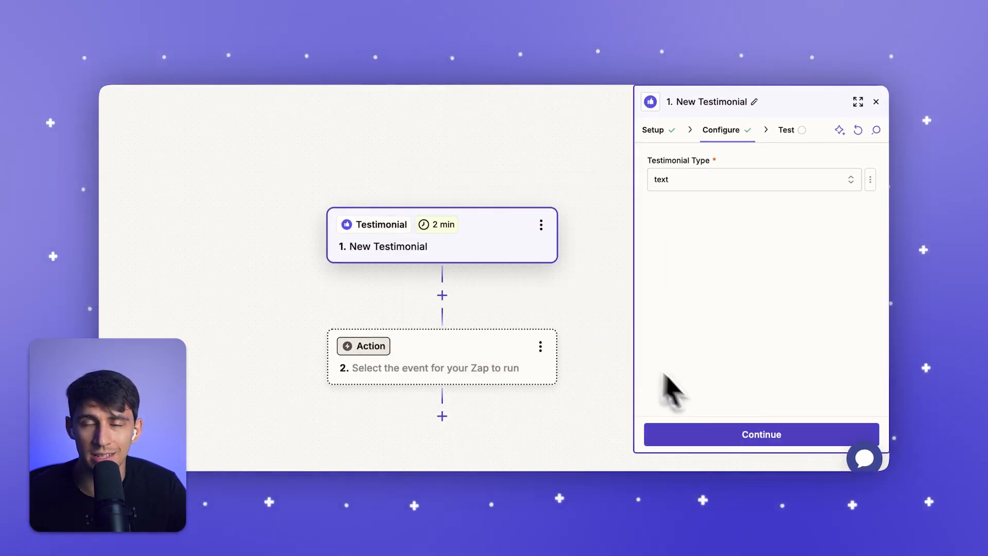
click(726, 435)
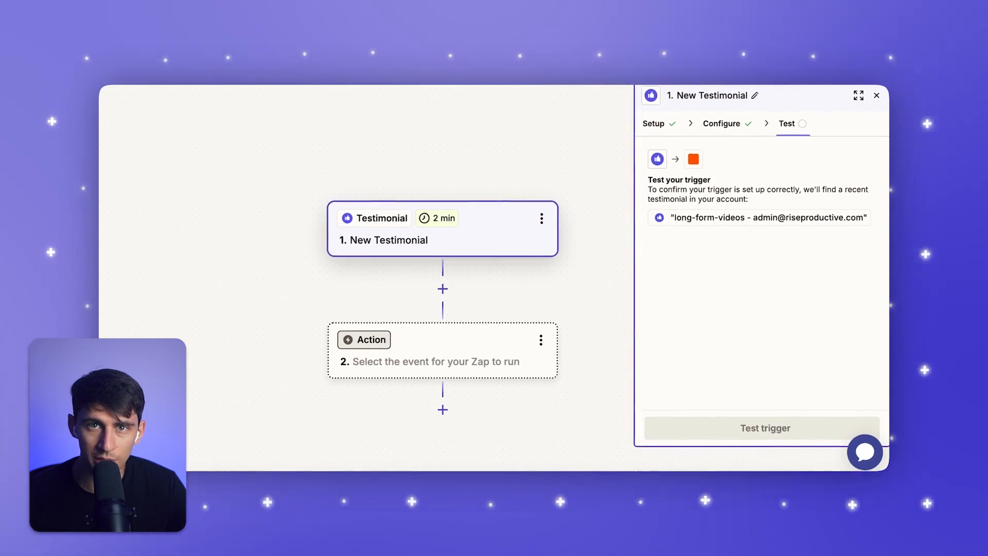
Test the trigger, review the Testimonial B record's details, and continue with that record selected.
click(722, 435)
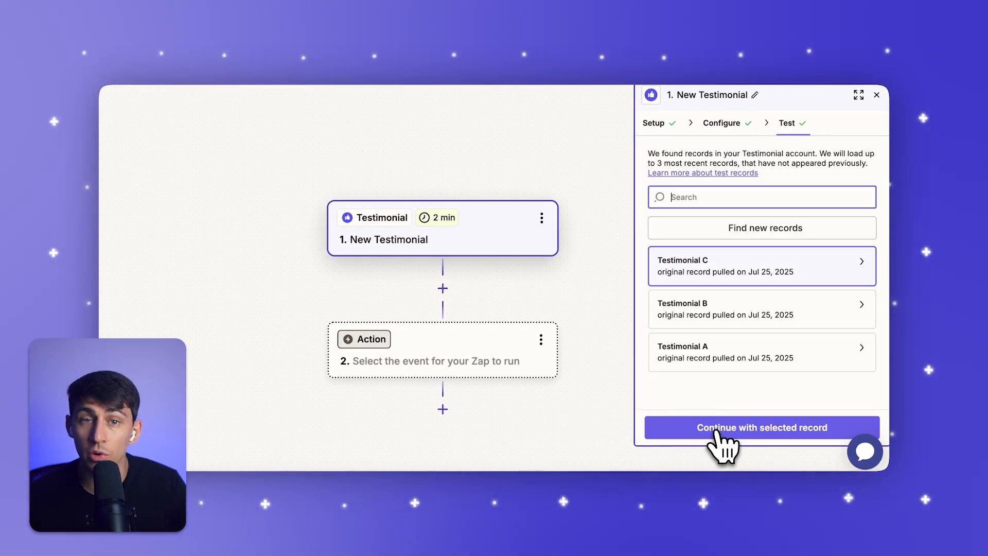
click(692, 319)
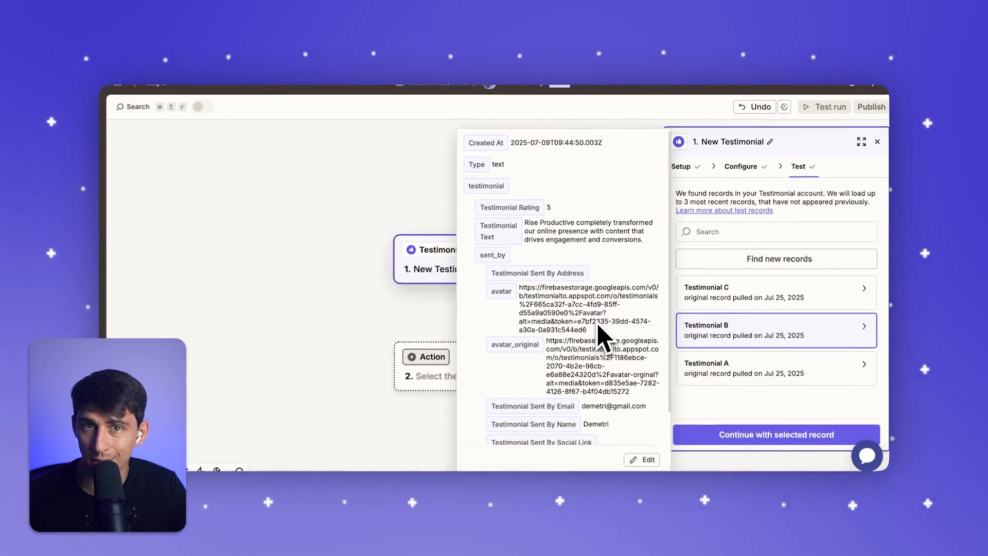
scroll(599, 326, down, 3)
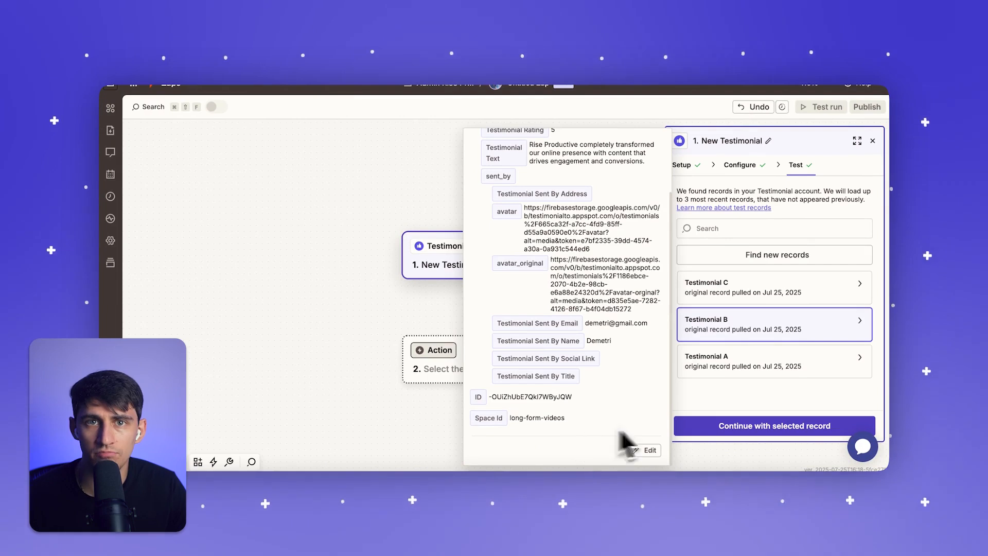
click(720, 428)
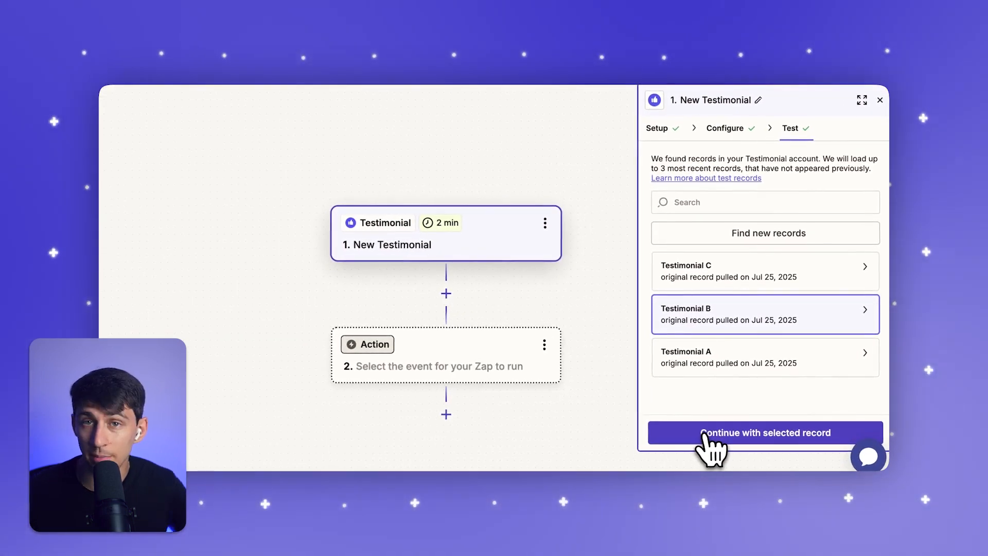
click(706, 435)
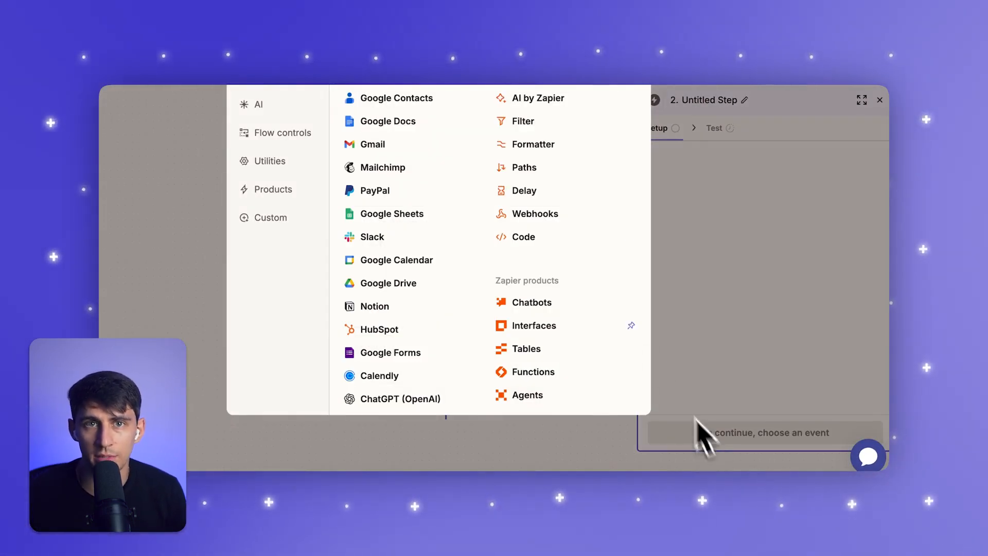
Search the action apps for "levi", choose Levity, and set its action event to Text Classification.
text(levi)
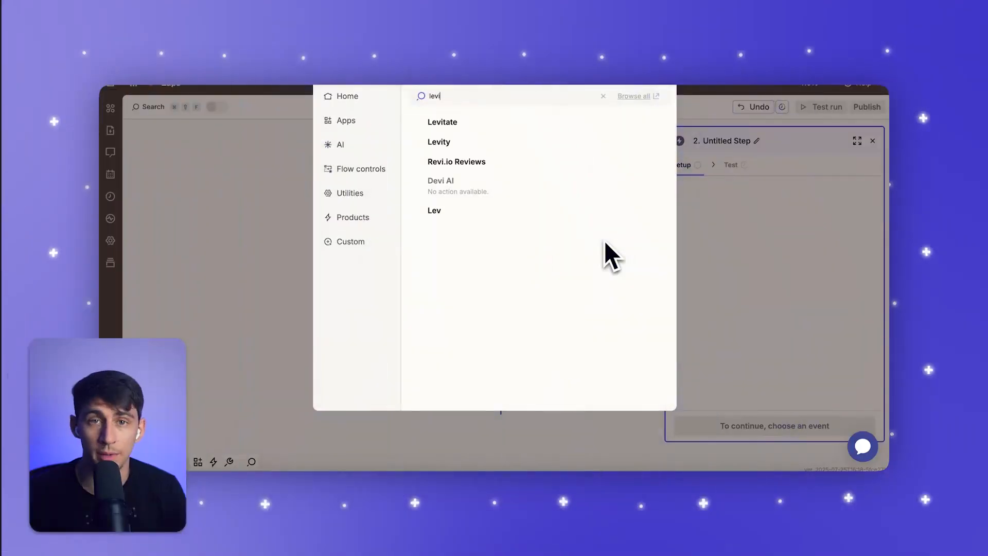
click(452, 142)
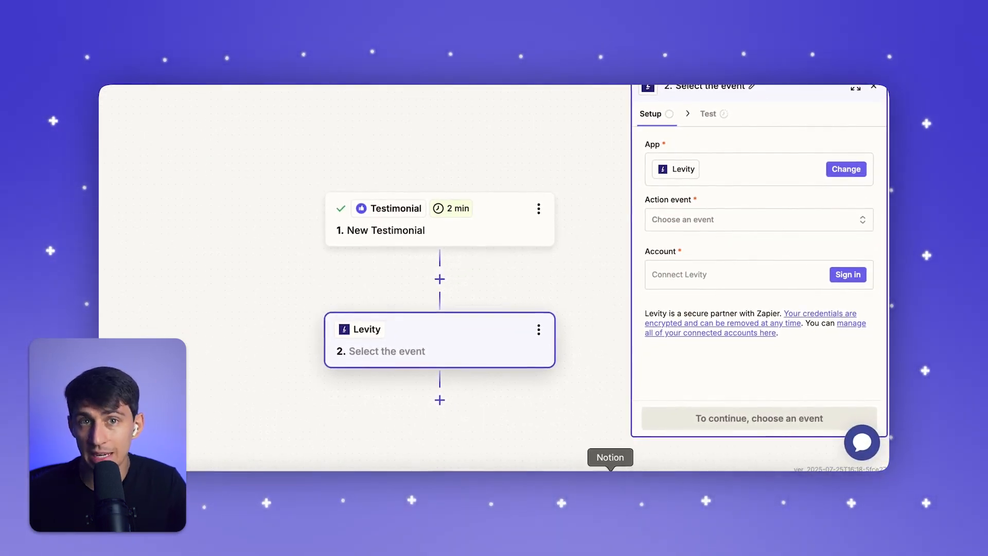
click(706, 237)
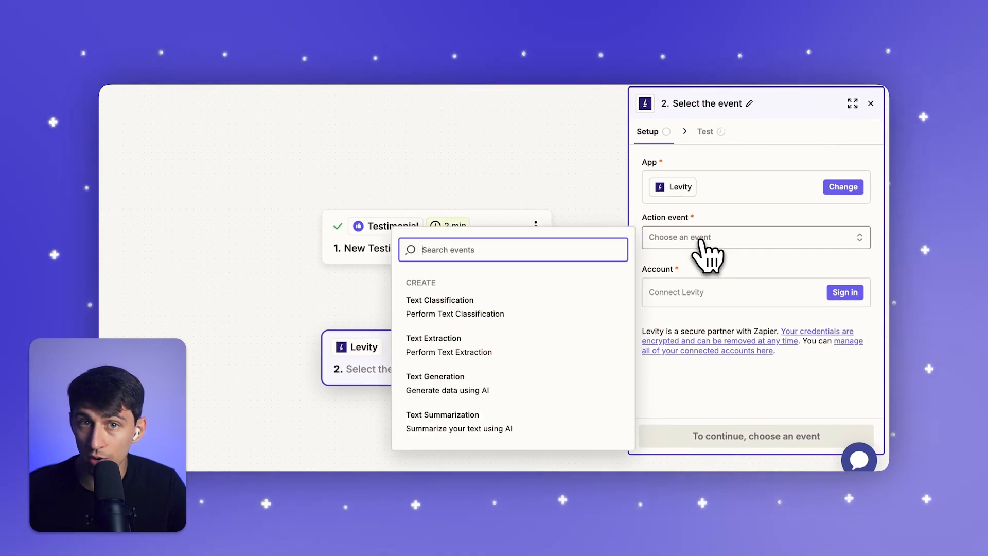
click(557, 329)
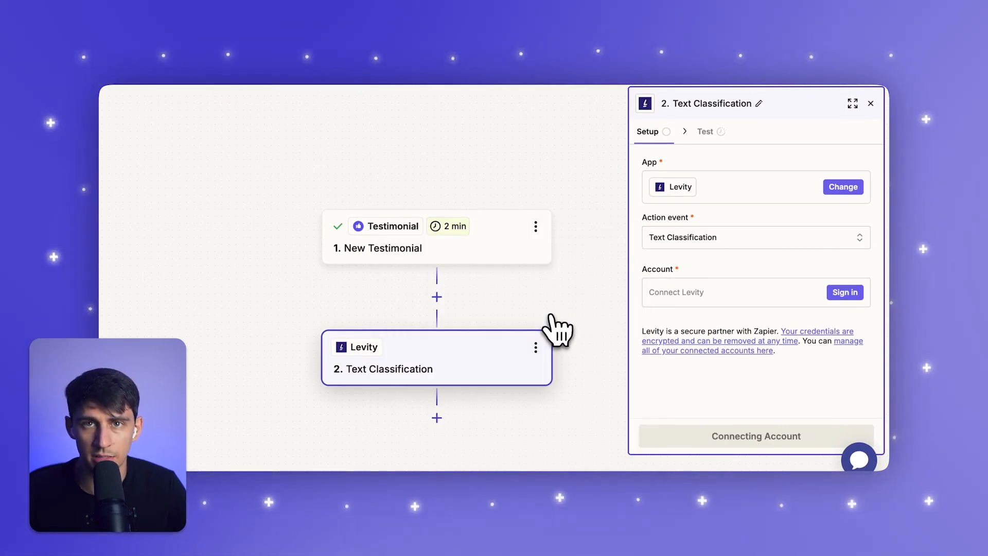
Connect the Levity account to the action by signing in with the existing Google account, and continue to the action's configuration.
click(717, 301)
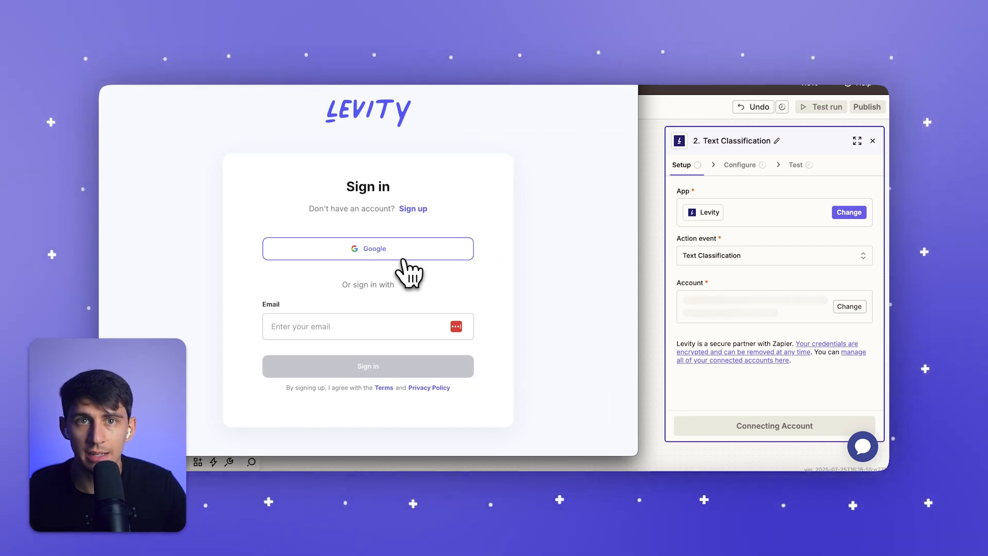
click(404, 327)
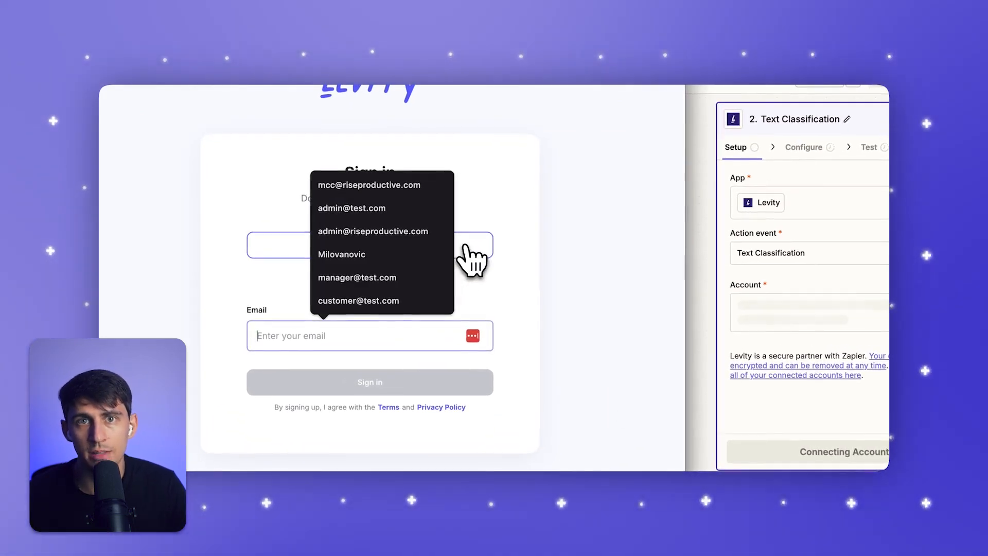
click(466, 247)
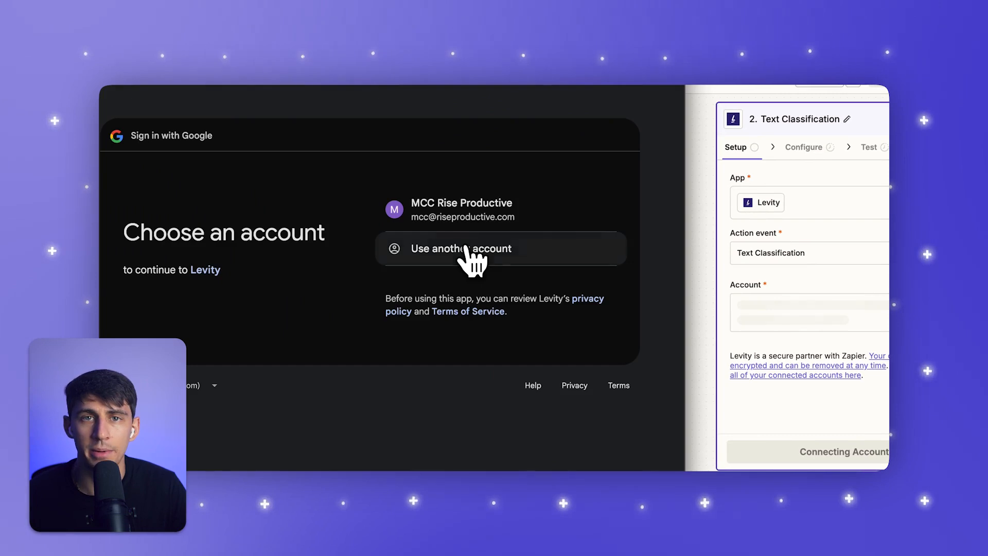
click(458, 226)
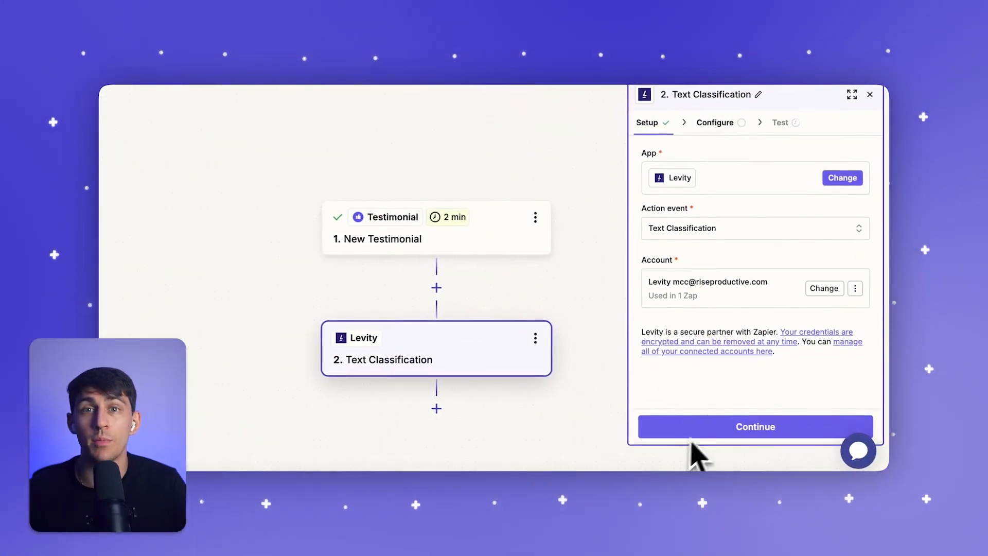
click(723, 432)
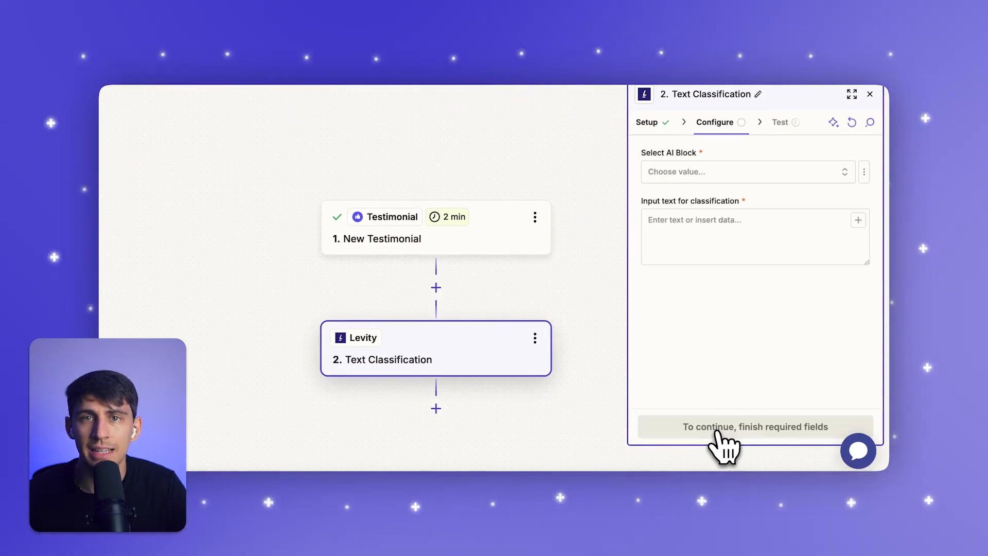
Set the AI Block to AI classify, map the trigger's Testimonial Text as the input text for classification, and continue to the test stage.
click(699, 178)
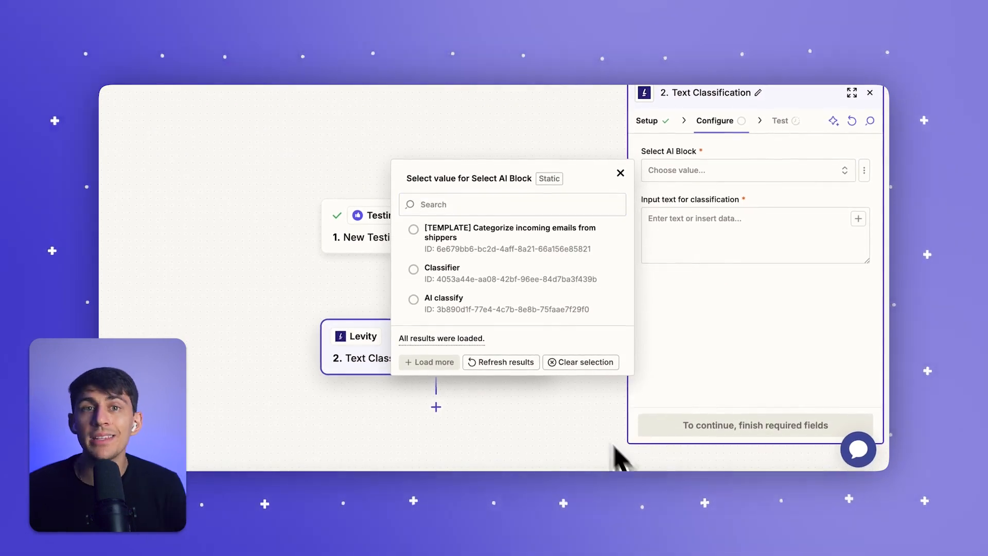
click(520, 312)
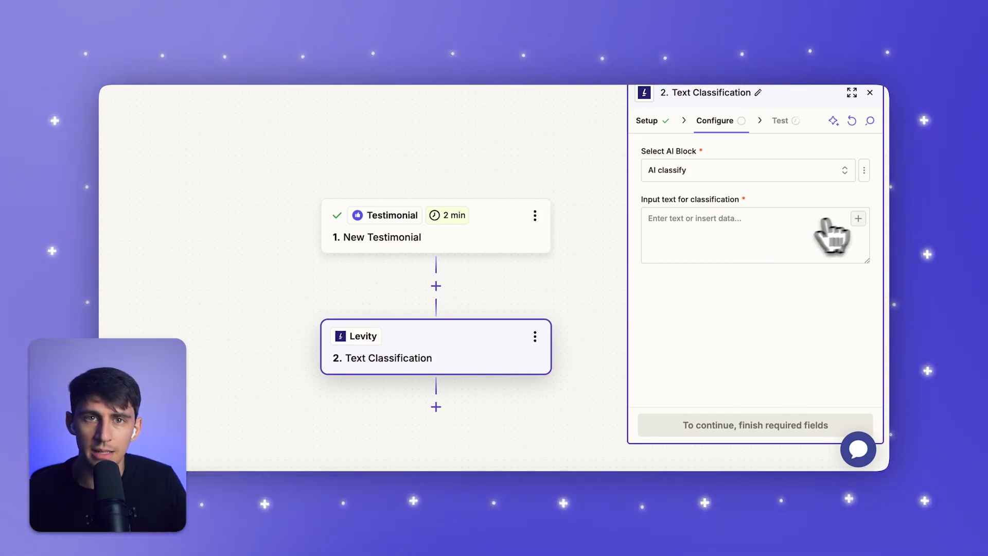
click(858, 219)
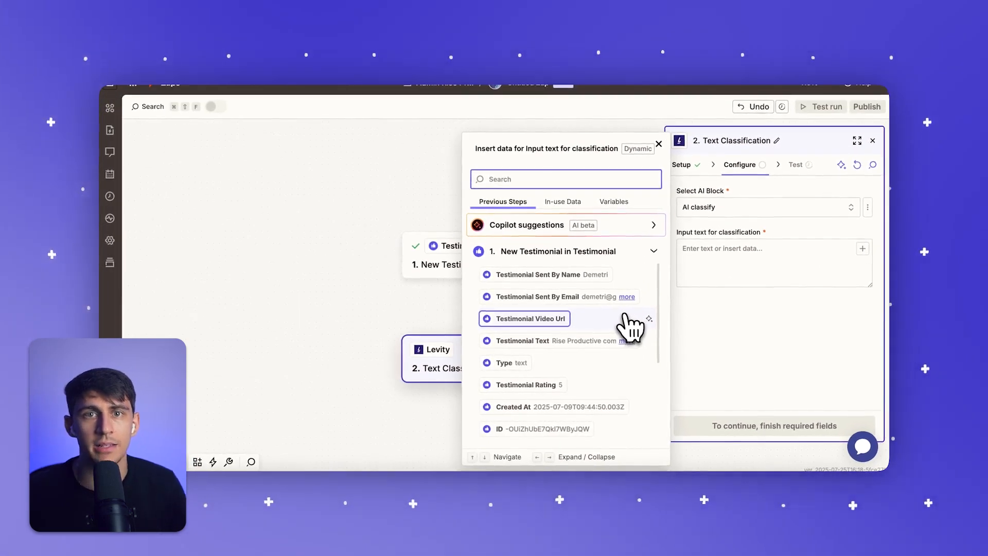
click(582, 344)
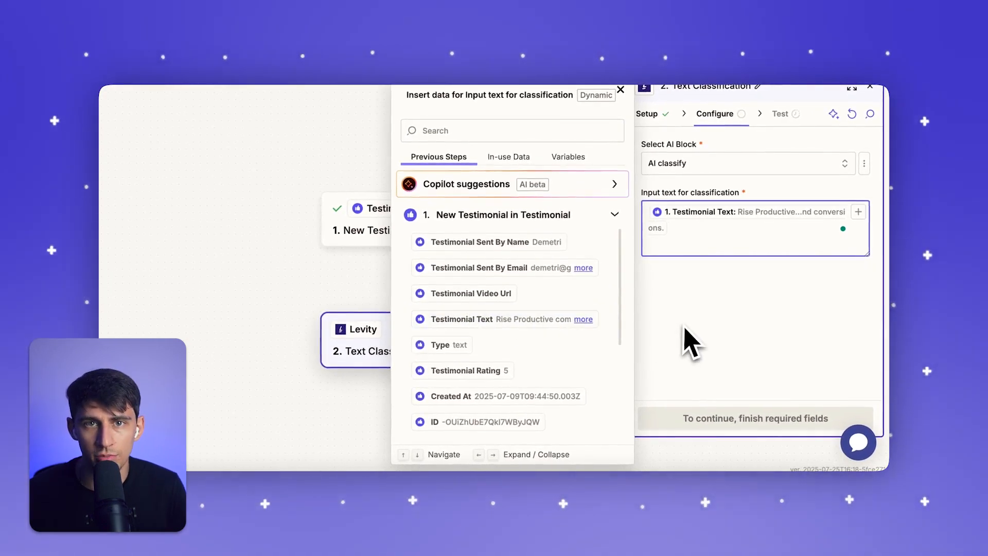
click(689, 342)
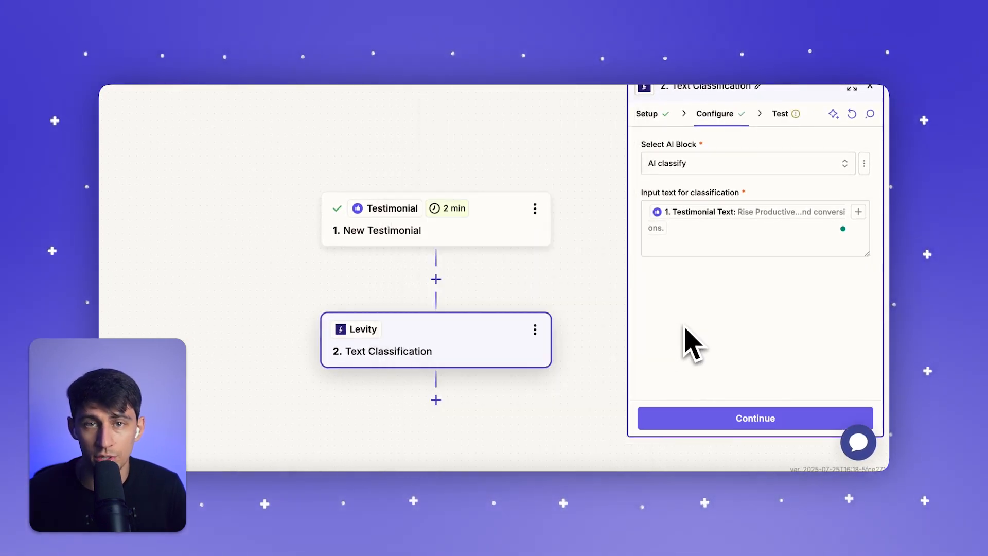
click(691, 417)
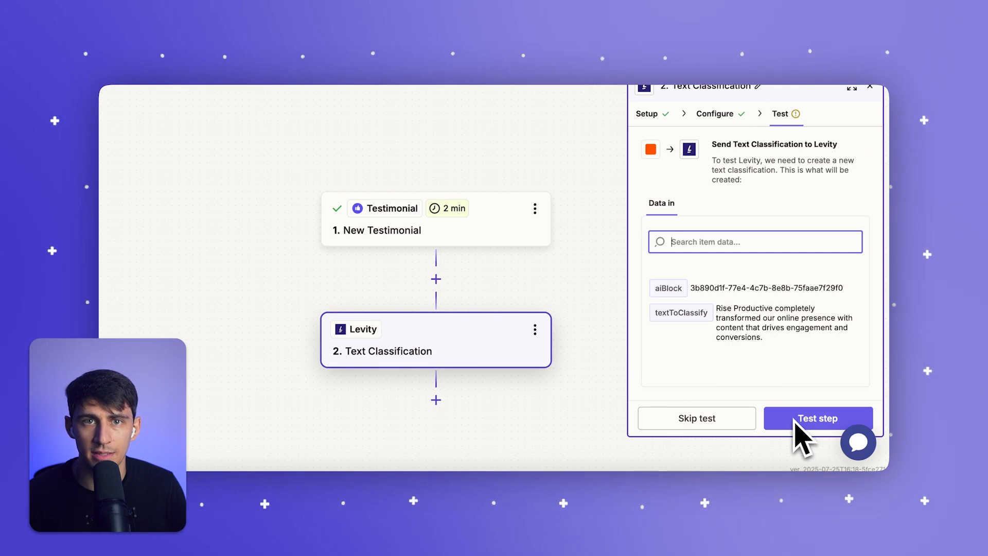
Test the Text Classification step, review the label and text in its output data, and close the step's settings.
click(800, 421)
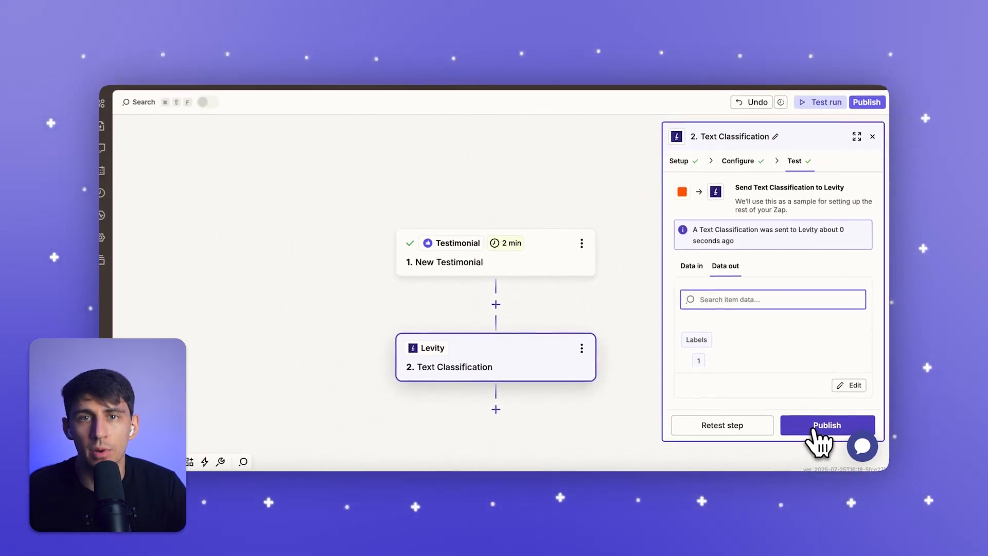
scroll(746, 371, down, 4)
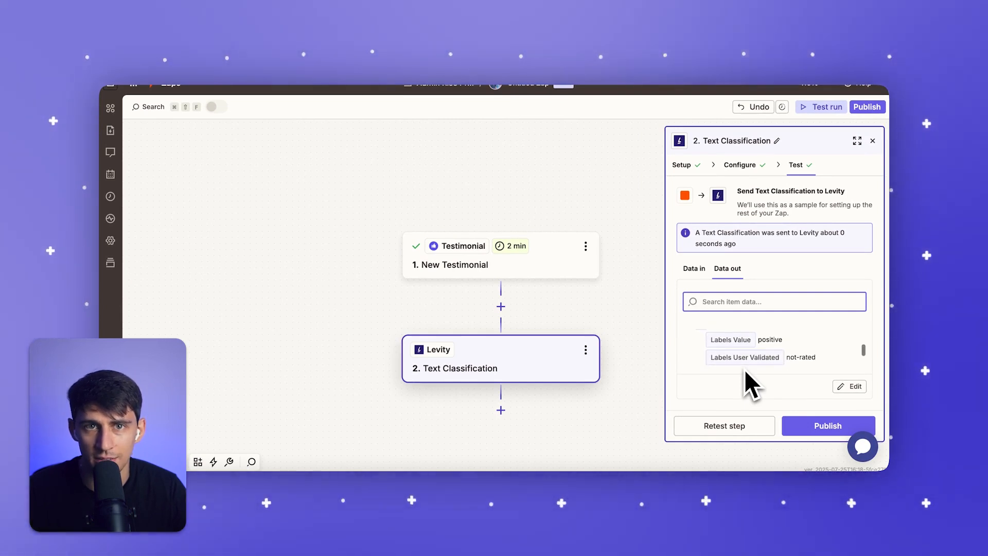
scroll(799, 365, down, 3)
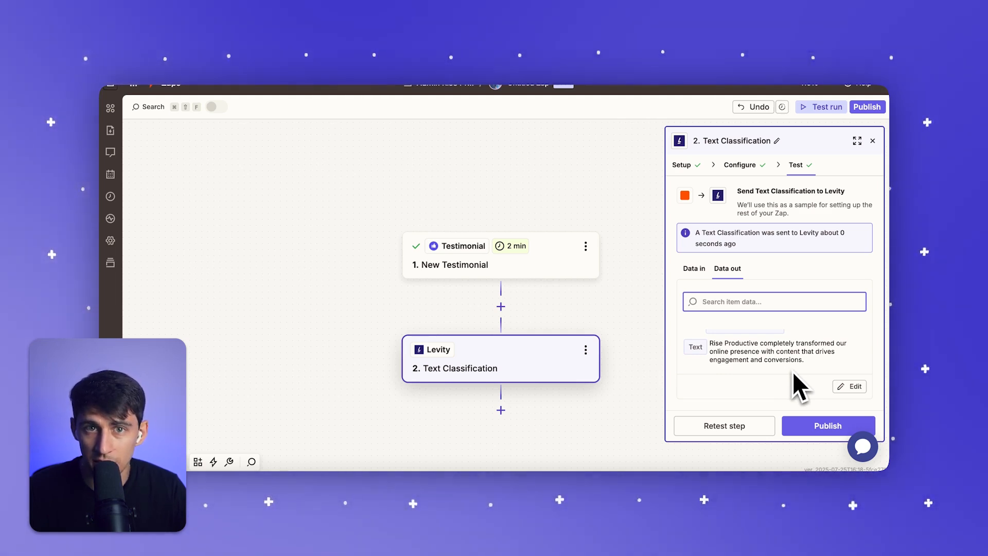
scroll(790, 360, up, 3)
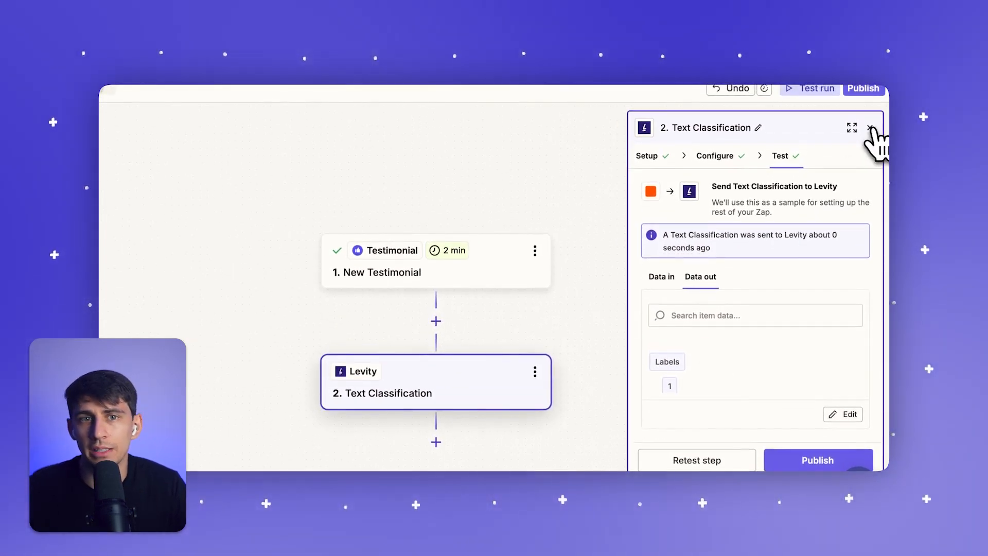
click(870, 127)
Add a third action after Text Classification with Google Sheets as its app, and replace that app with HubSpot.
drag(640, 348, 681, 262)
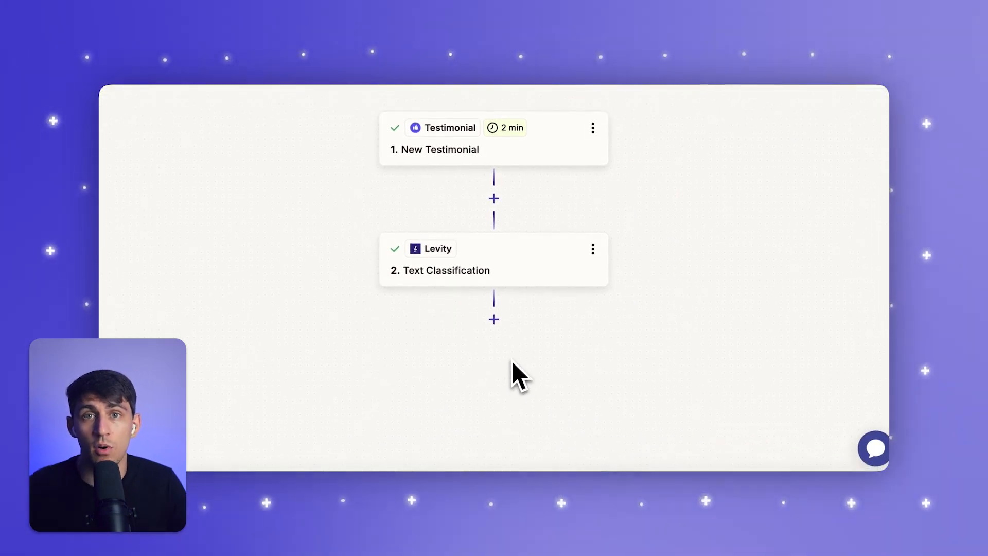
click(494, 319)
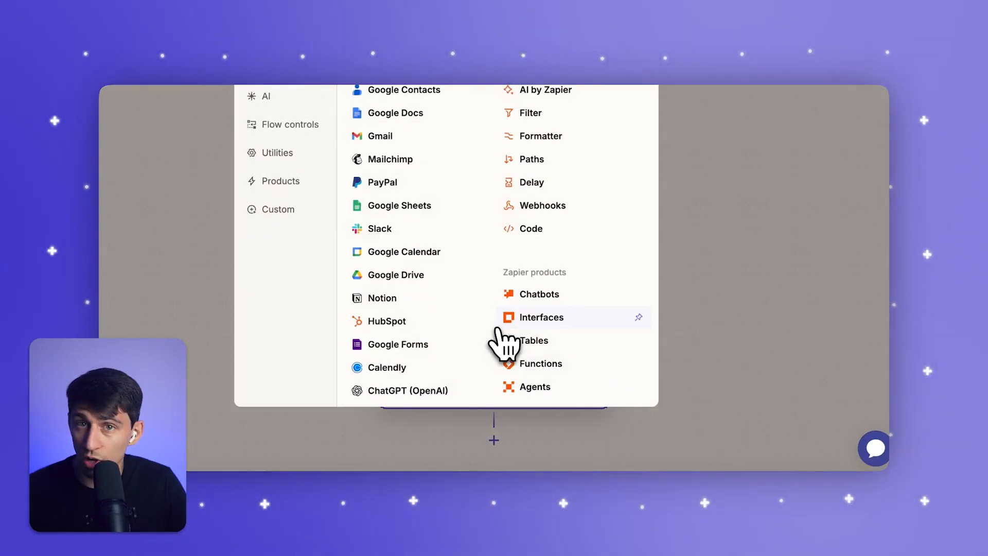
click(420, 210)
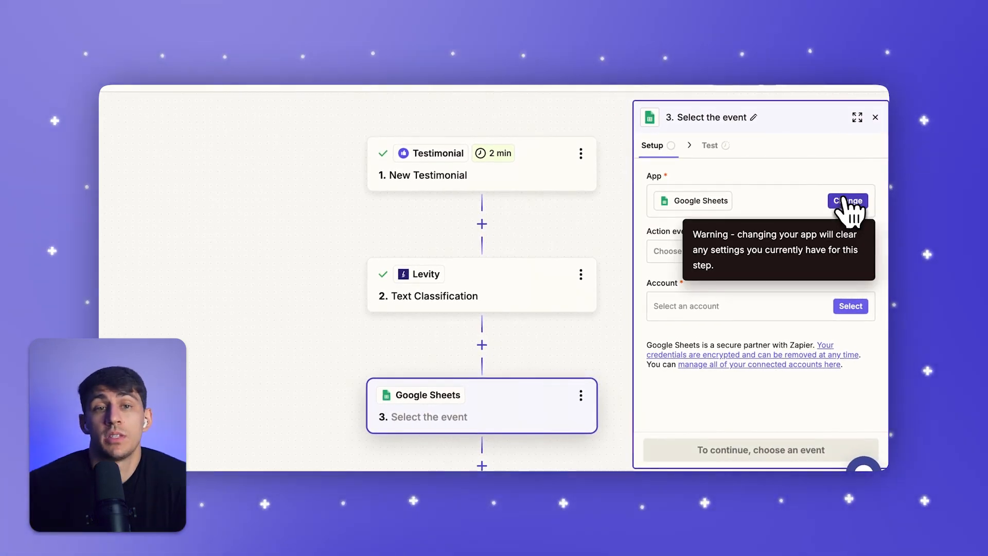
click(847, 200)
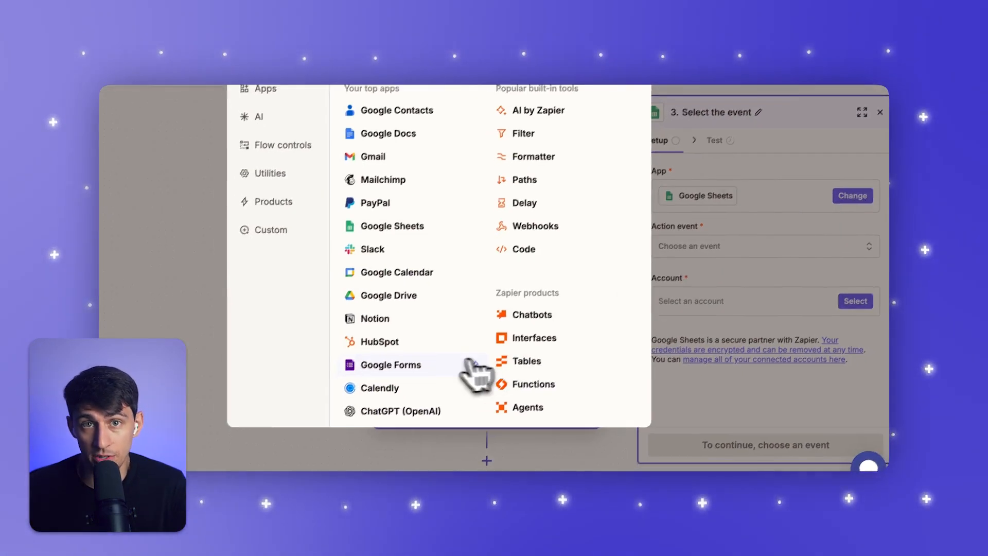
click(423, 342)
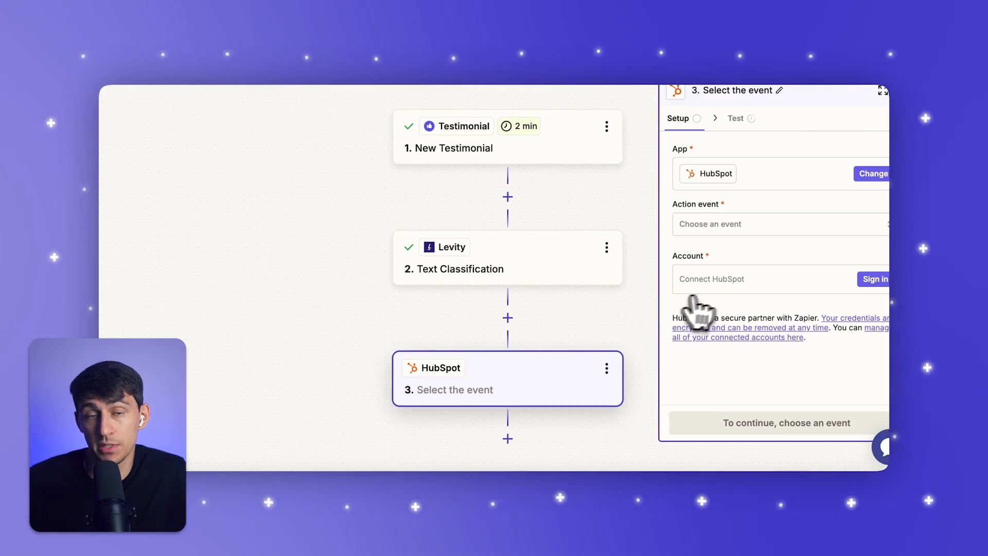